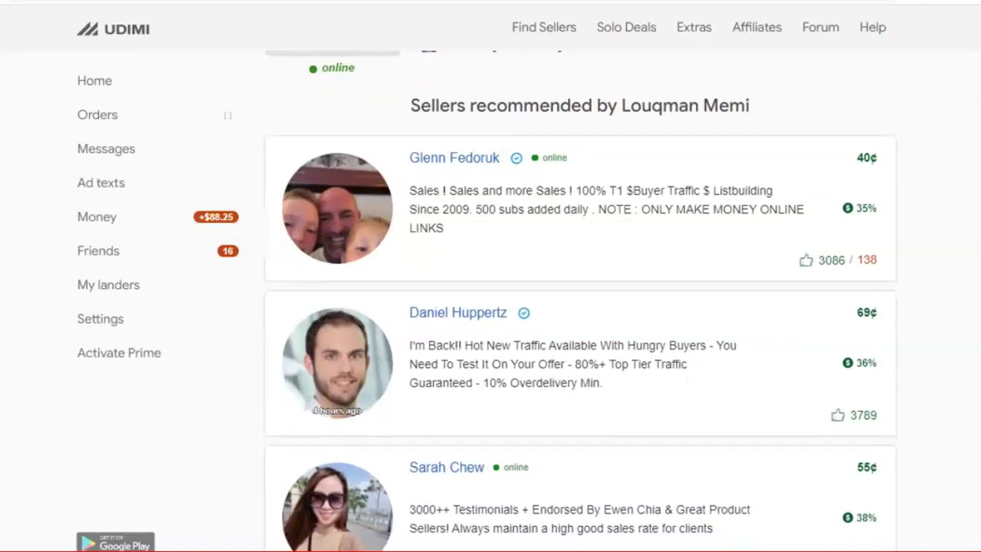
Browse the list of recommended solo ad sellers, comparing their prices, sales percentages and ratings.
scroll(580, 300, "down", 5)
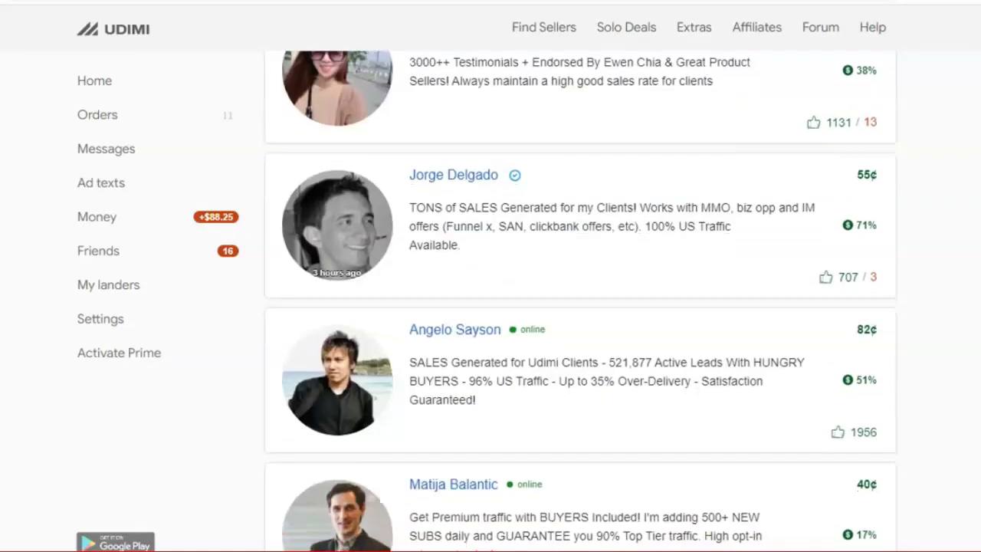
scroll(580, 301, "up", 12)
scroll(580, 301, "down", 3)
scroll(580, 300, "down", 7)
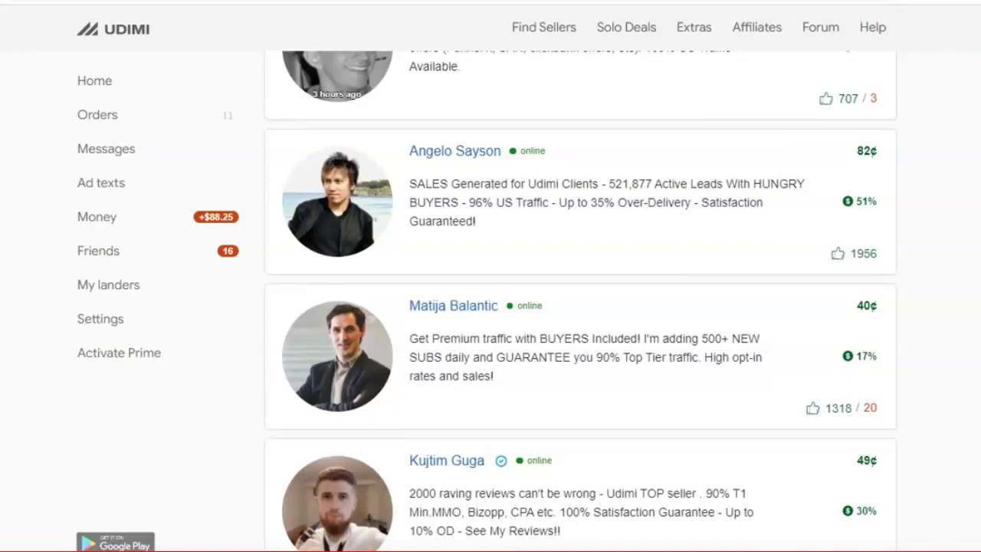
scroll(580, 301, "up", 7)
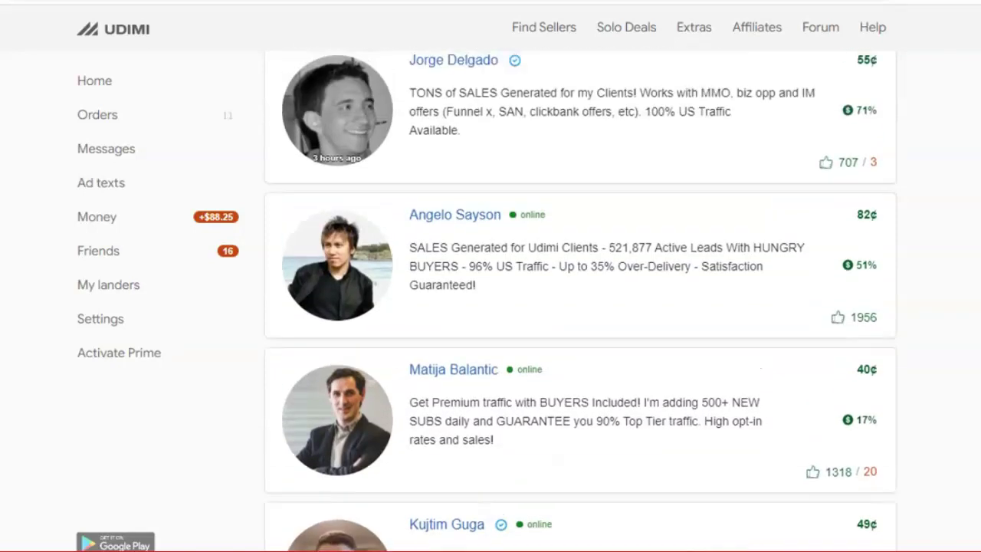
scroll(580, 300, "up", 3)
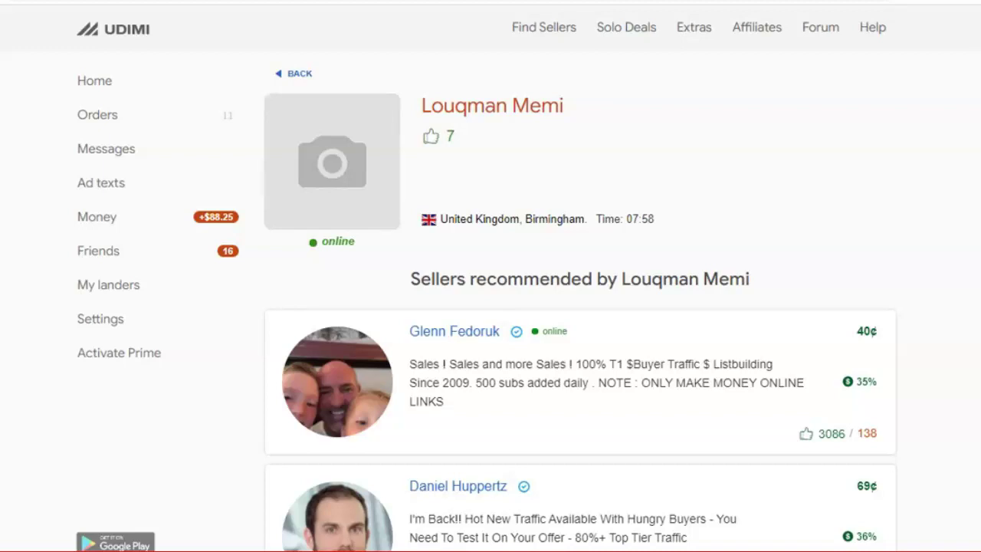
scroll(580, 301, "down", 7)
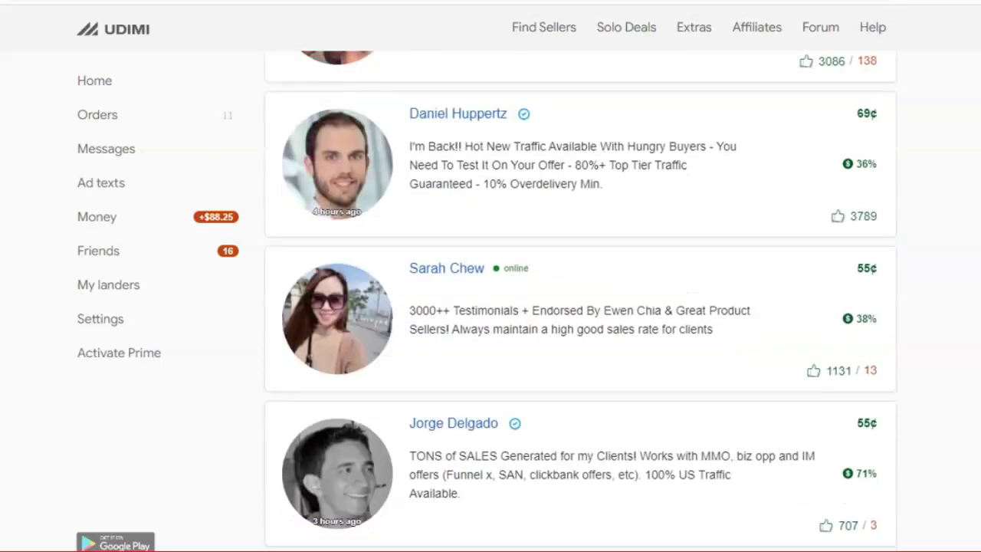
scroll(580, 300, "down", 4)
scroll(580, 300, "up", 3)
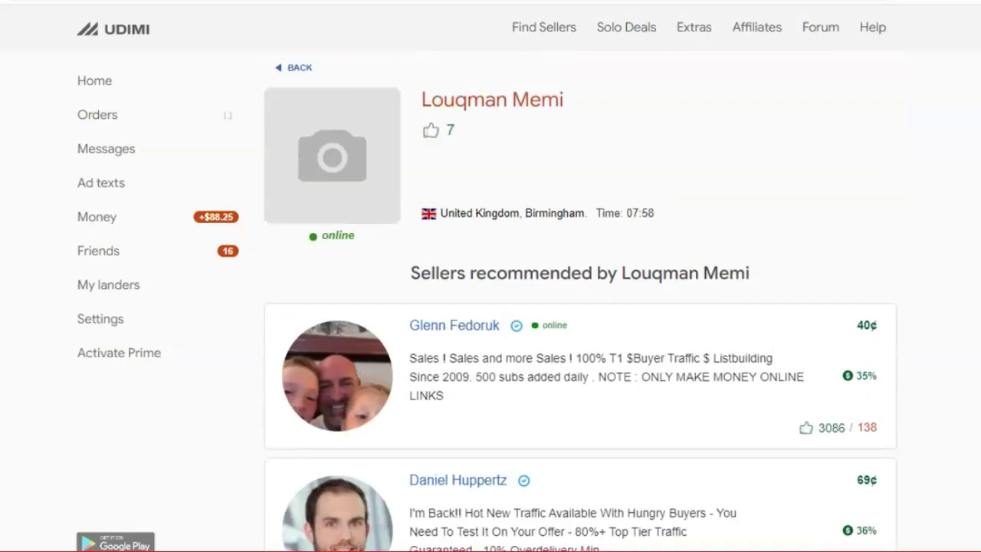
scroll(580, 307, "up", 1)
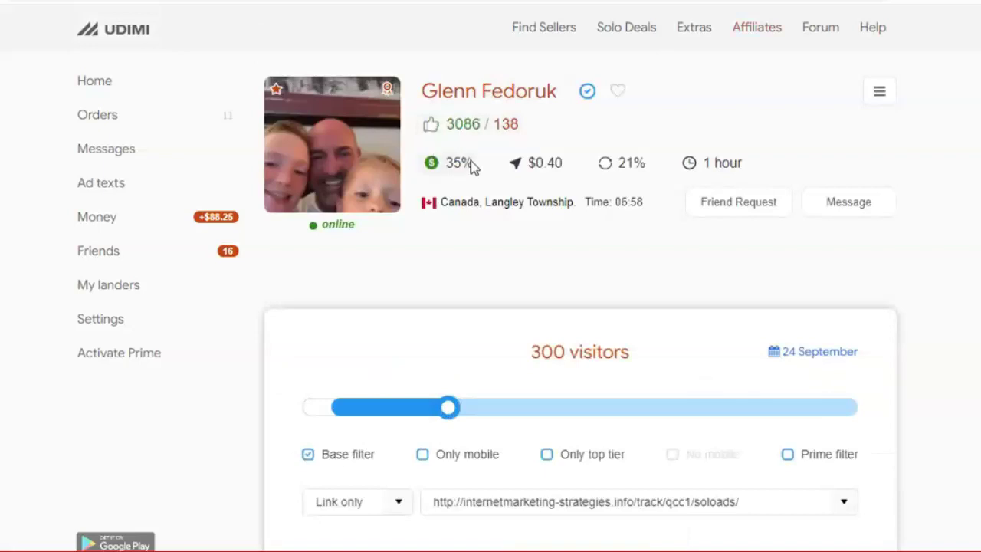
Examine the first recommended seller's profile, including the sales percentage explanation and the buyer ratings.
mouse_move(454, 170)
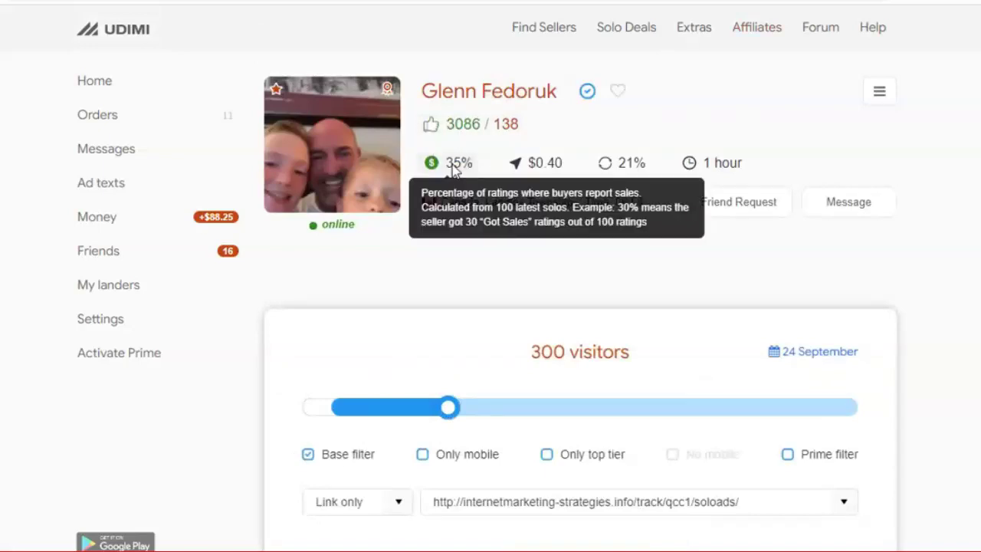
scroll(705, 118, "down", 15)
scroll(907, 271, "down", 3)
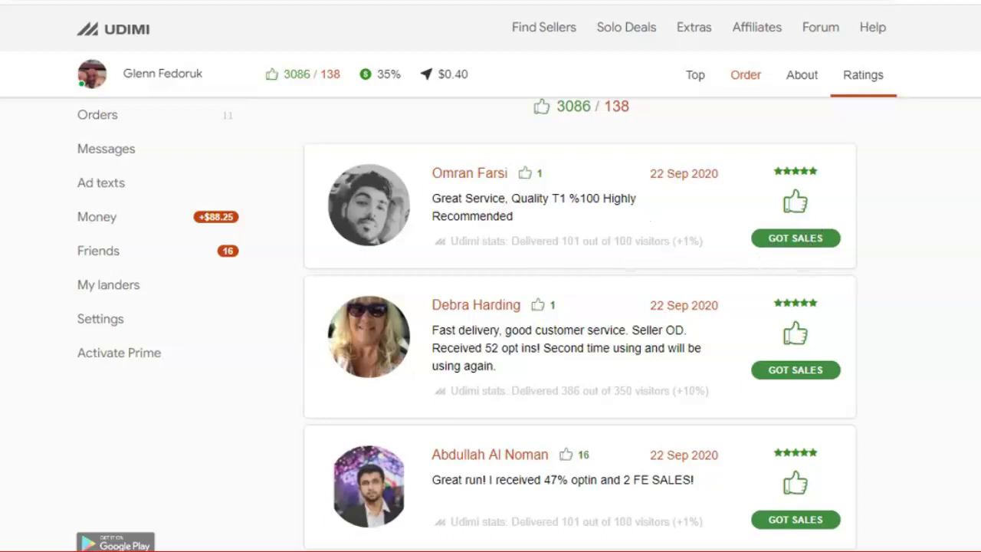
scroll(580, 324, "down", 10)
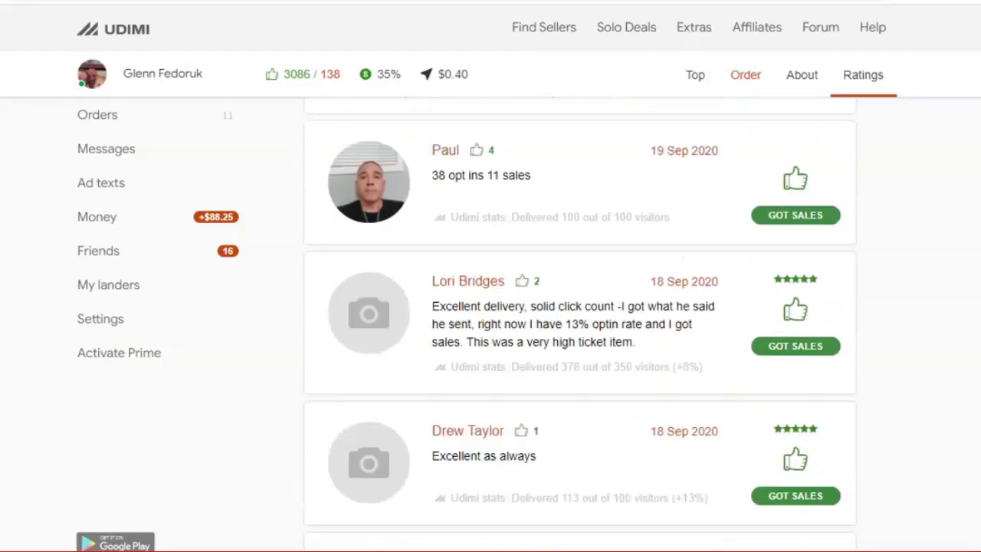
scroll(580, 324, "down", 6)
scroll(580, 324, "up", 10)
scroll(580, 324, "up", 15)
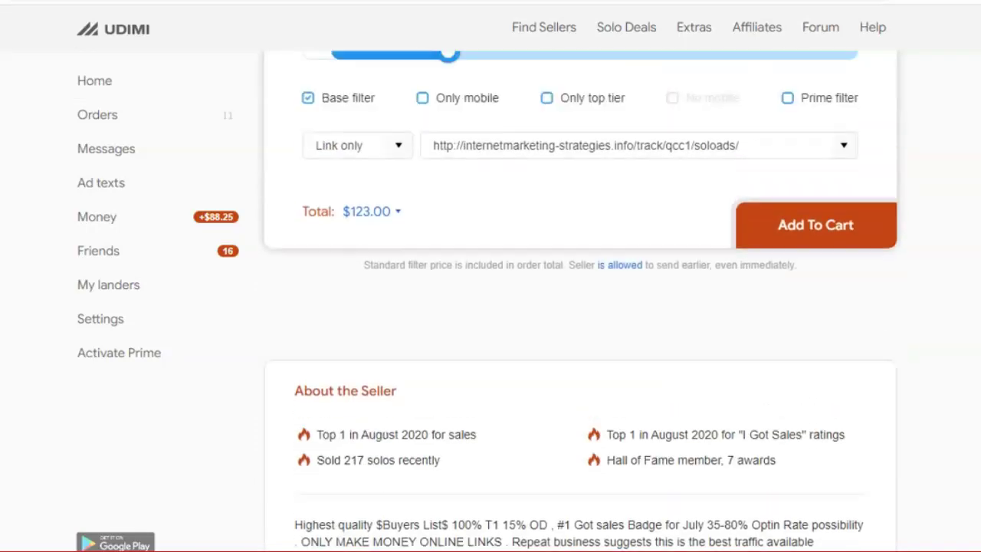
scroll(580, 306, "up", 2)
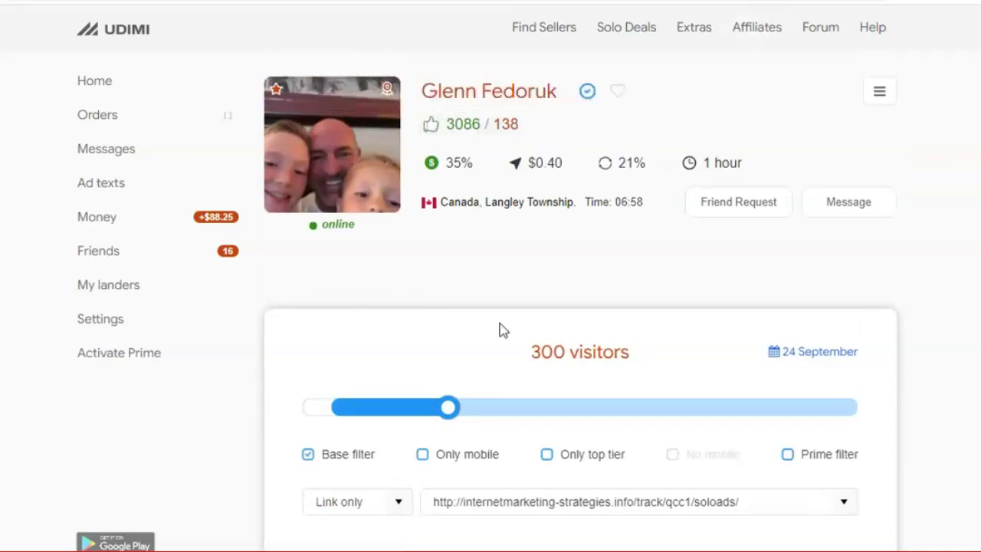
Enable the Only top tier and Prime filter options on the seller's order and check its solo ads link.
scroll(580, 307, "down", 2)
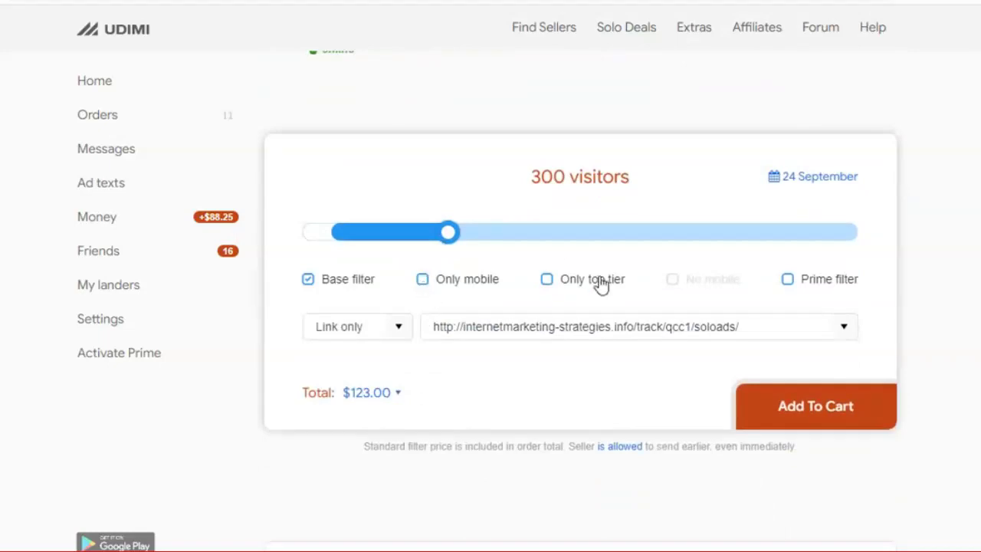
left_click(548, 284)
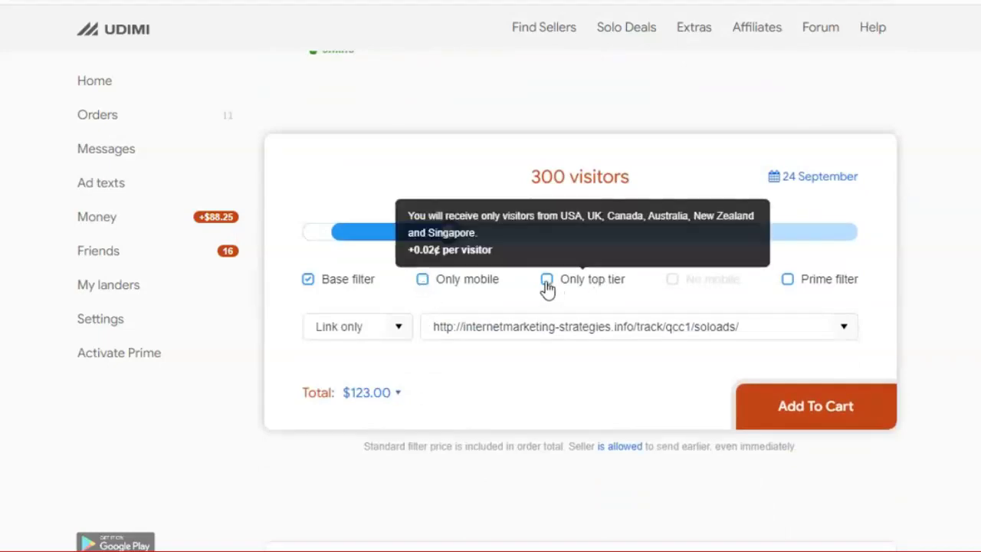
left_click(788, 282)
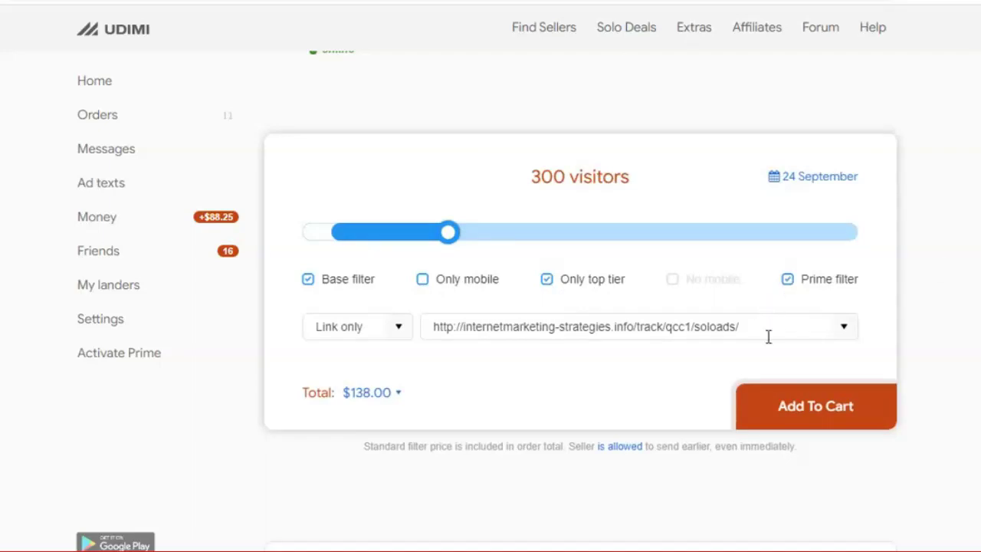
left_click_drag(745, 330, 424, 324)
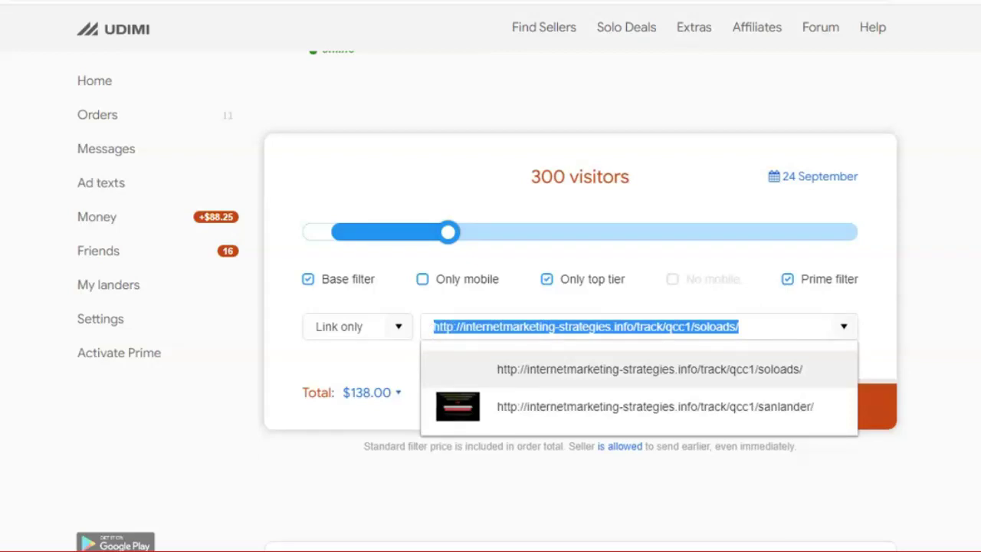
left_click(950, 329)
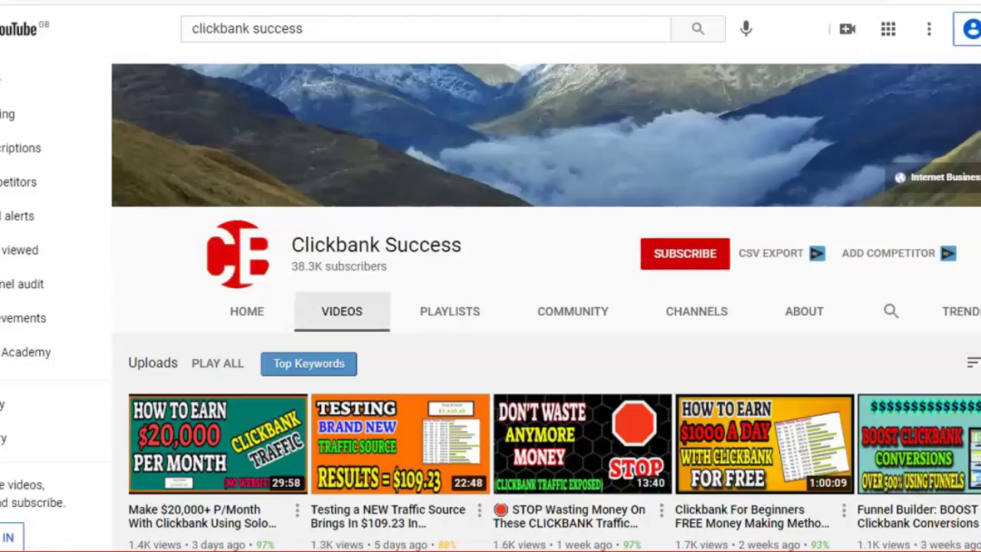
Look through the Clickbank Success YouTube channel's uploads for the Udimi solo ads training video.
scroll(545, 307, "down", 3)
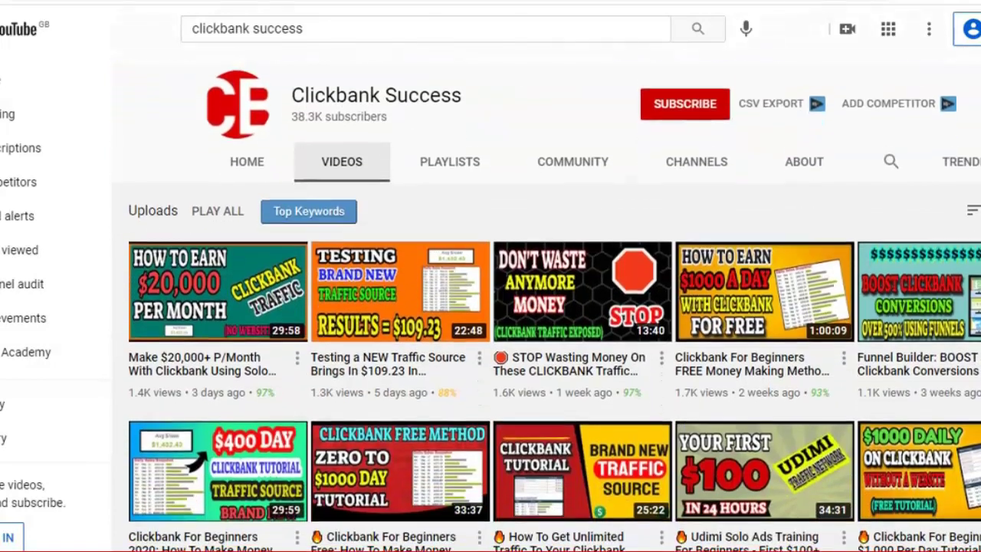
scroll(546, 308, "down", 4)
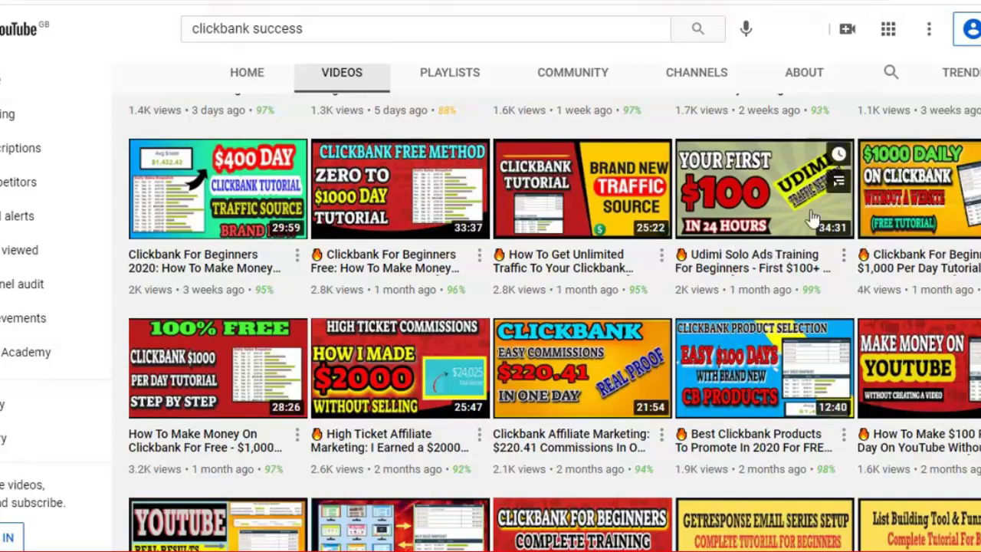
mouse_move(912, 279)
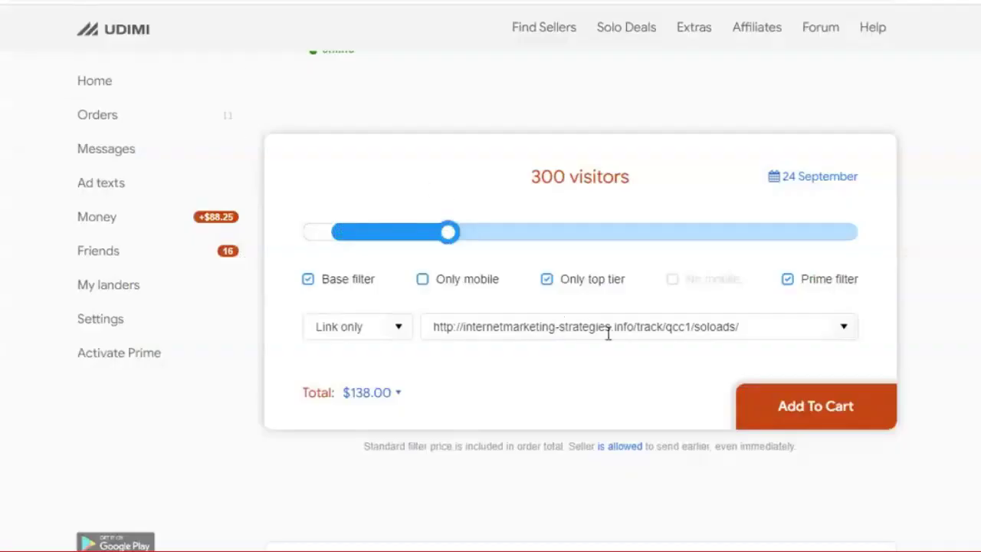
Review the order's landing link and its saved alternatives, leaving the choice as it is.
left_click_drag(748, 326, 440, 337)
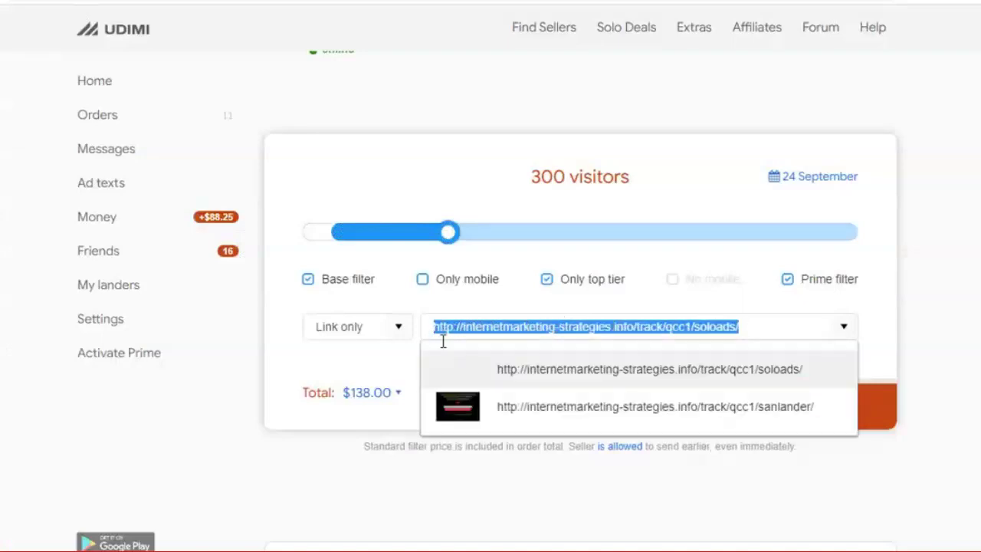
left_click(355, 363)
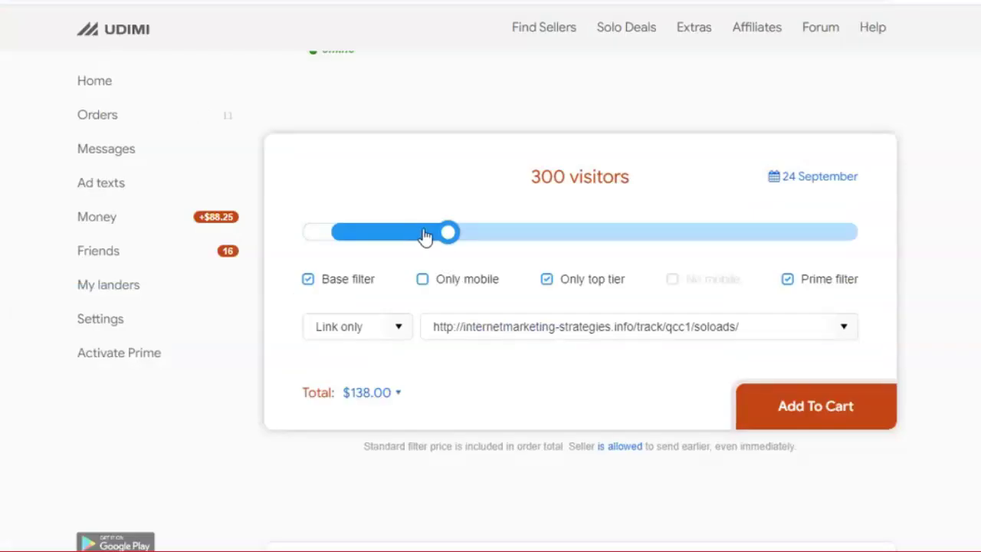
Raise the solo ad order to 500, 750 and finally 1000 visitors to compare the order totals.
left_click_drag(448, 233, 562, 236)
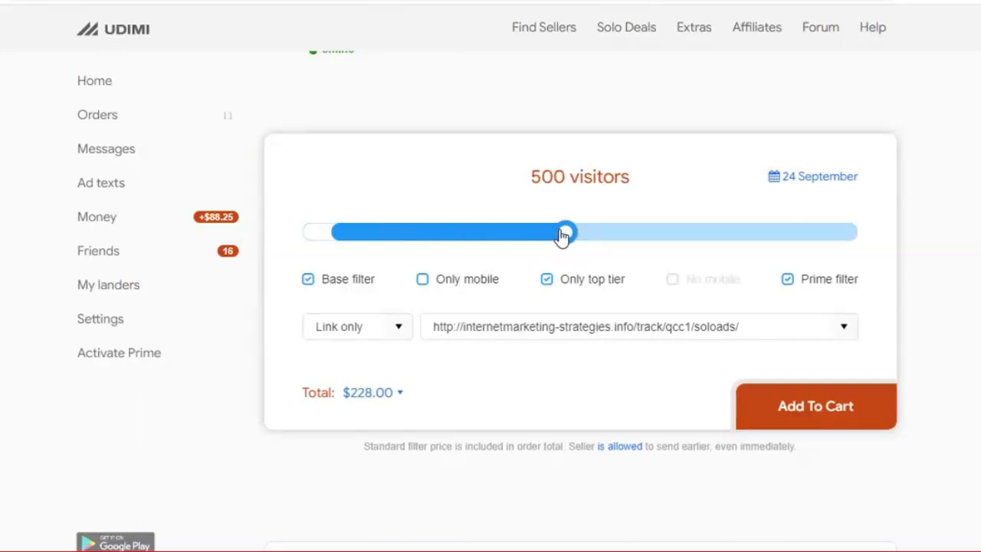
left_click_drag(563, 236, 713, 238)
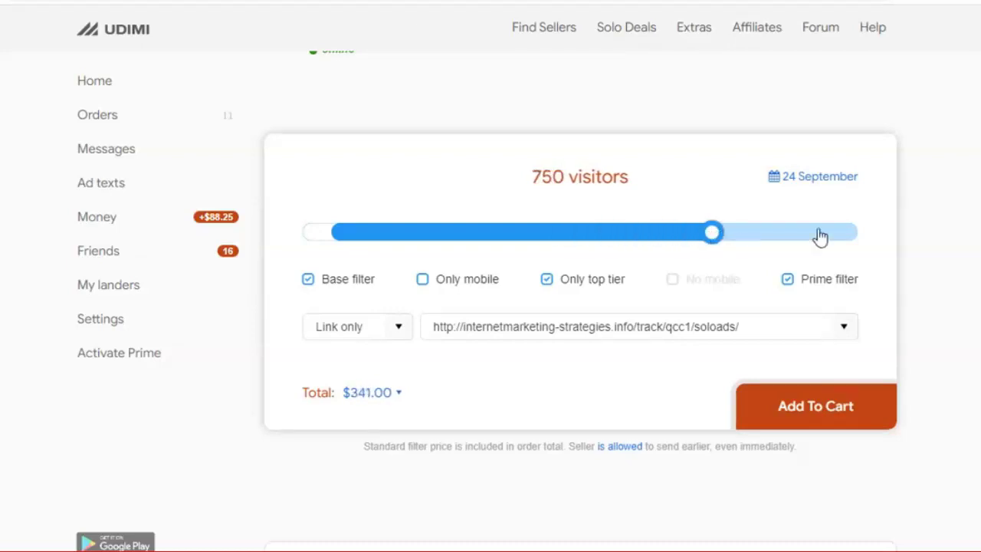
left_click_drag(819, 237, 877, 239)
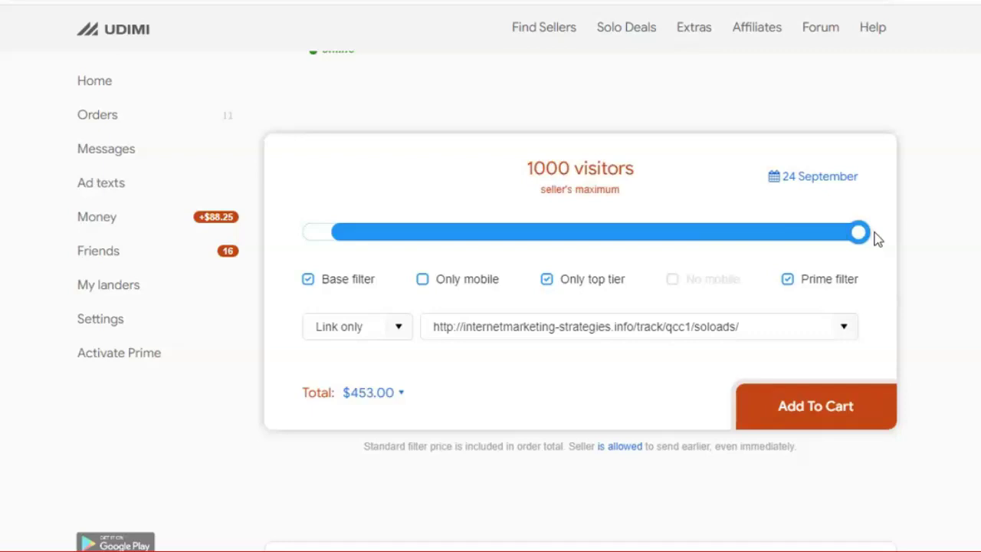
View the friend request options on the seller's profile and close them without choosing one.
scroll(580, 306, "up", 2)
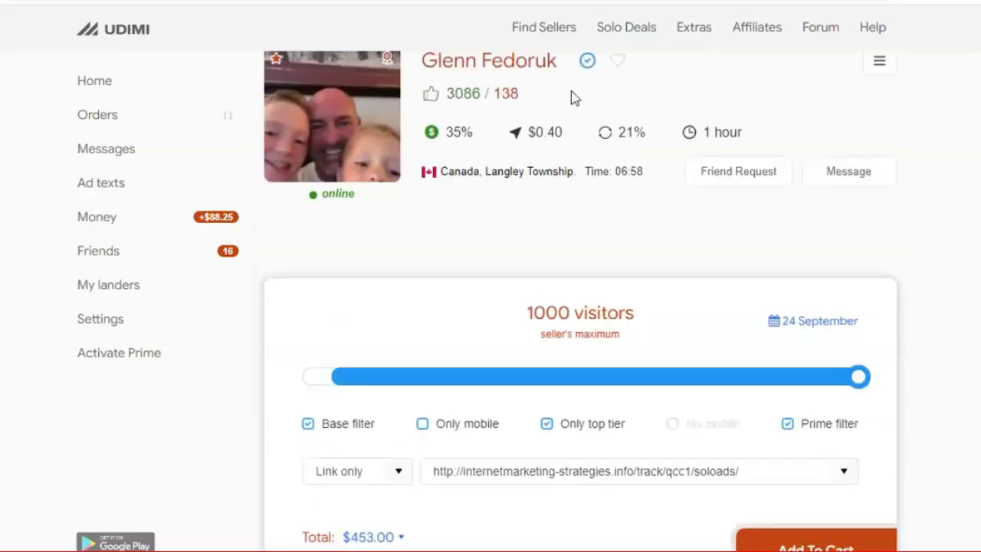
left_click(689, 177)
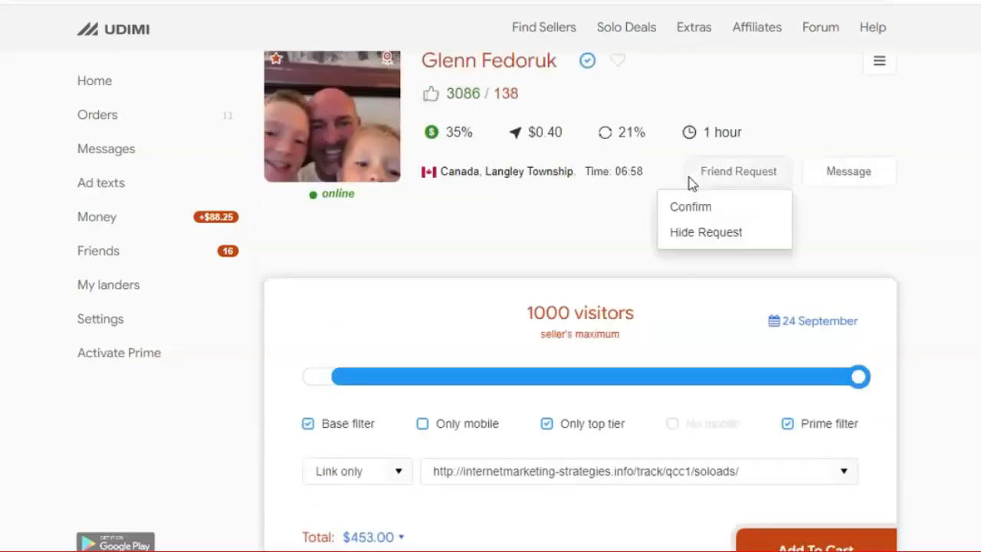
left_click(720, 44)
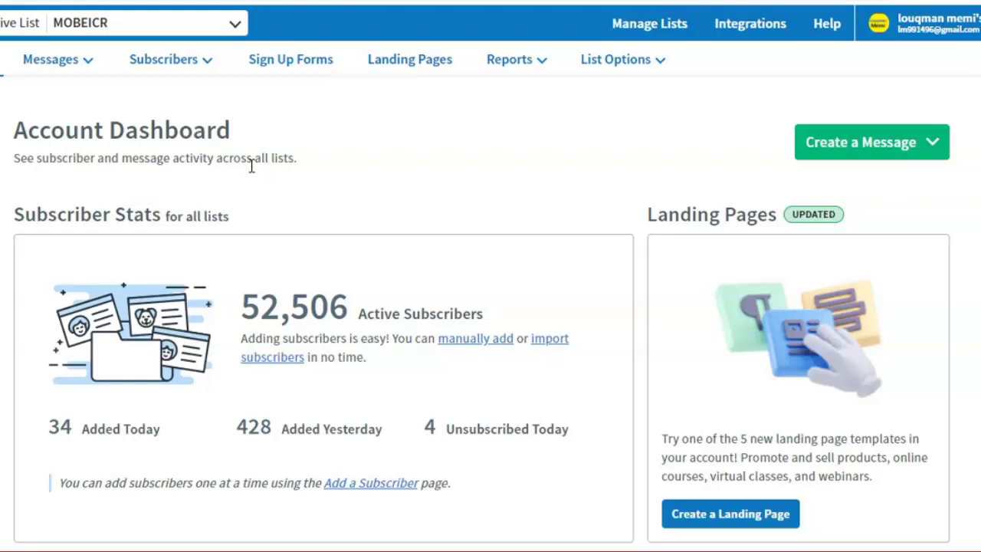
Return to the seller's Udimi profile and set the order to 300 visitors.
left_click(15, 5)
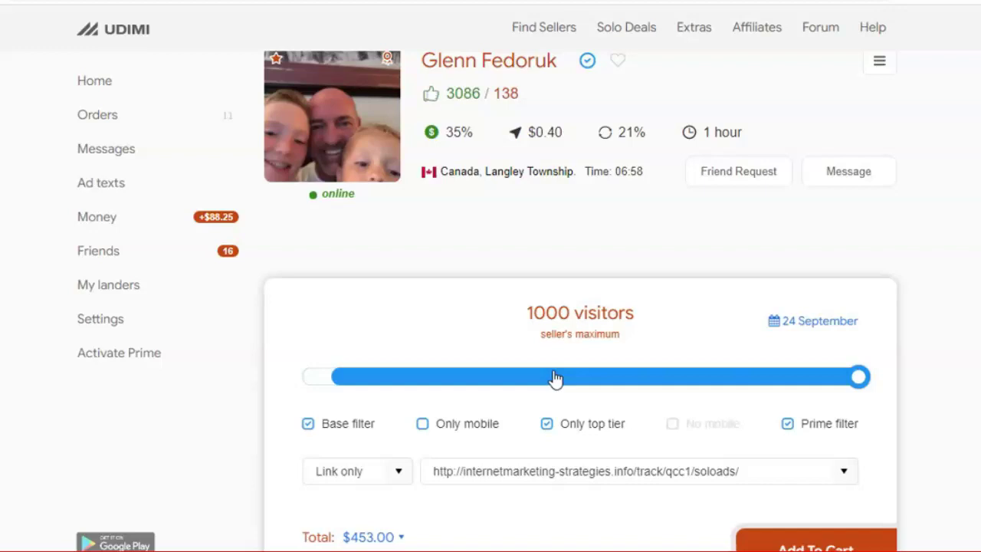
left_click(466, 379)
left_click(449, 380)
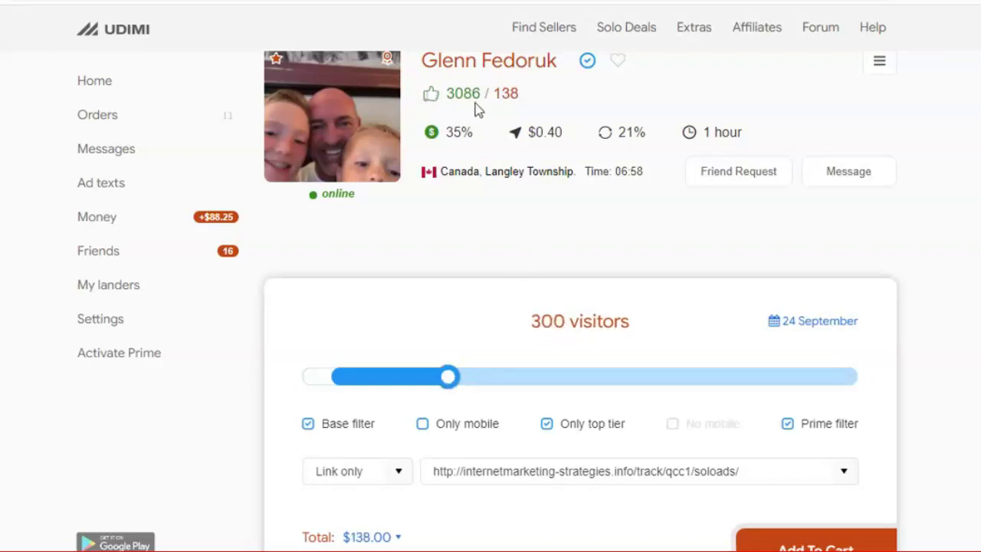
Switch to the AWeber account dashboard, open the Follow Up Series and review its automated messages.
mouse_move(715, 130)
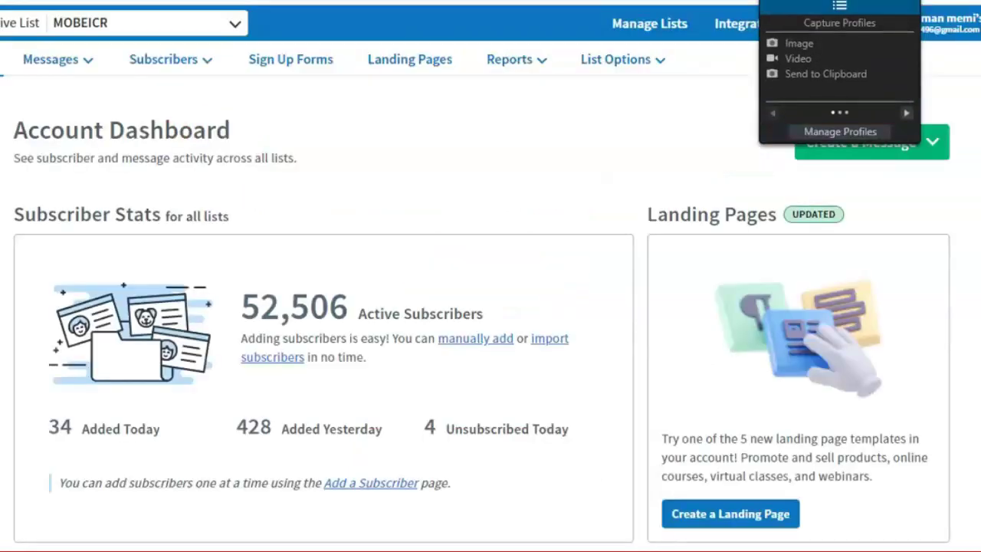
mouse_move(77, 69)
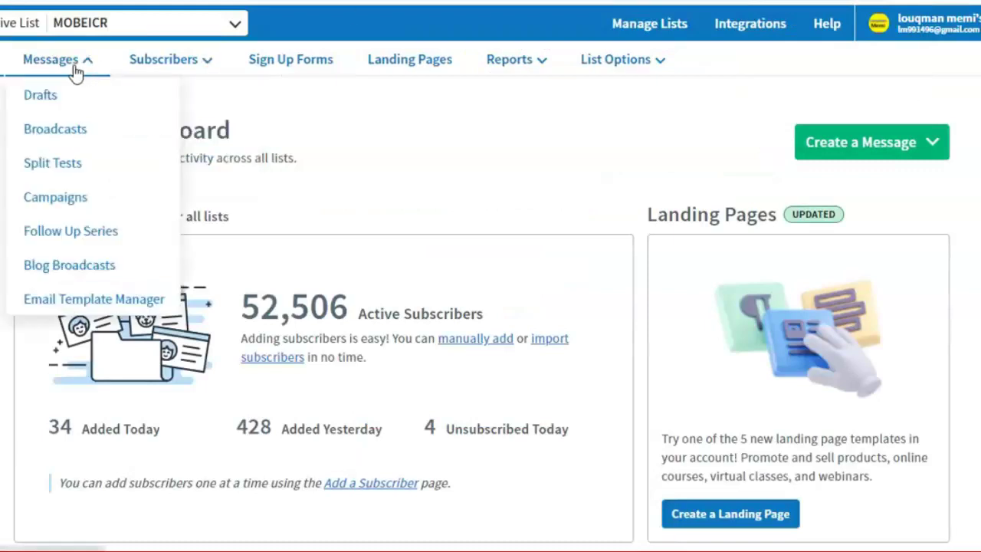
left_click(69, 246)
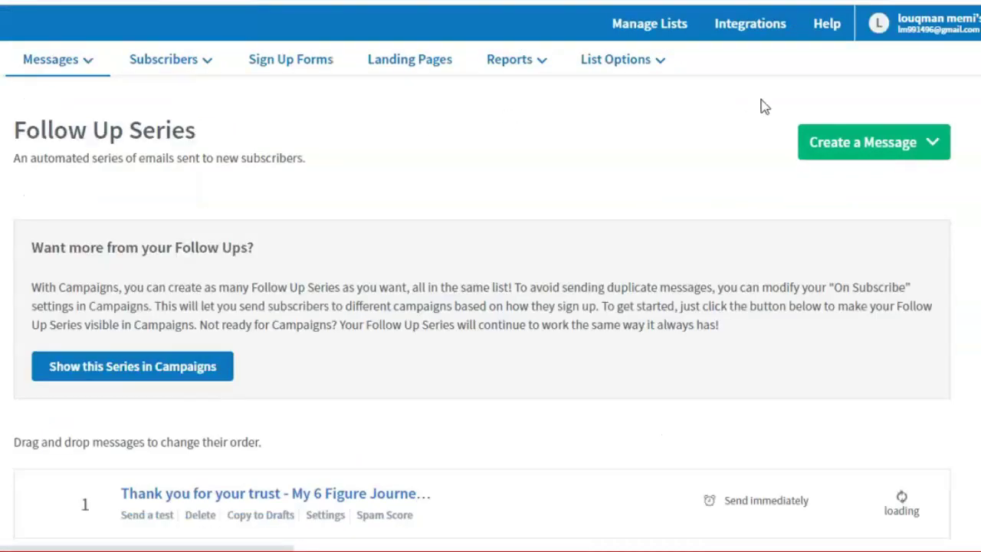
scroll(764, 106, "down", 3)
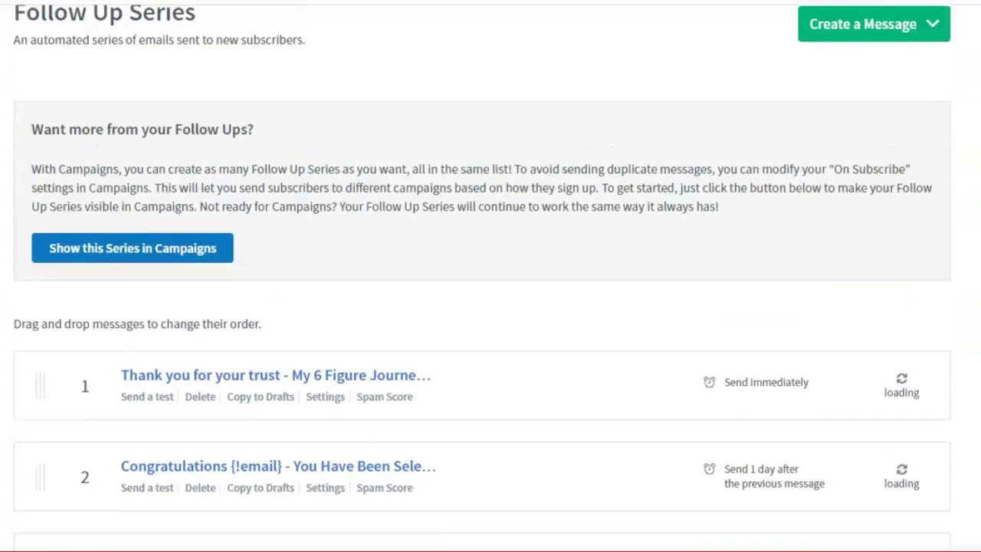